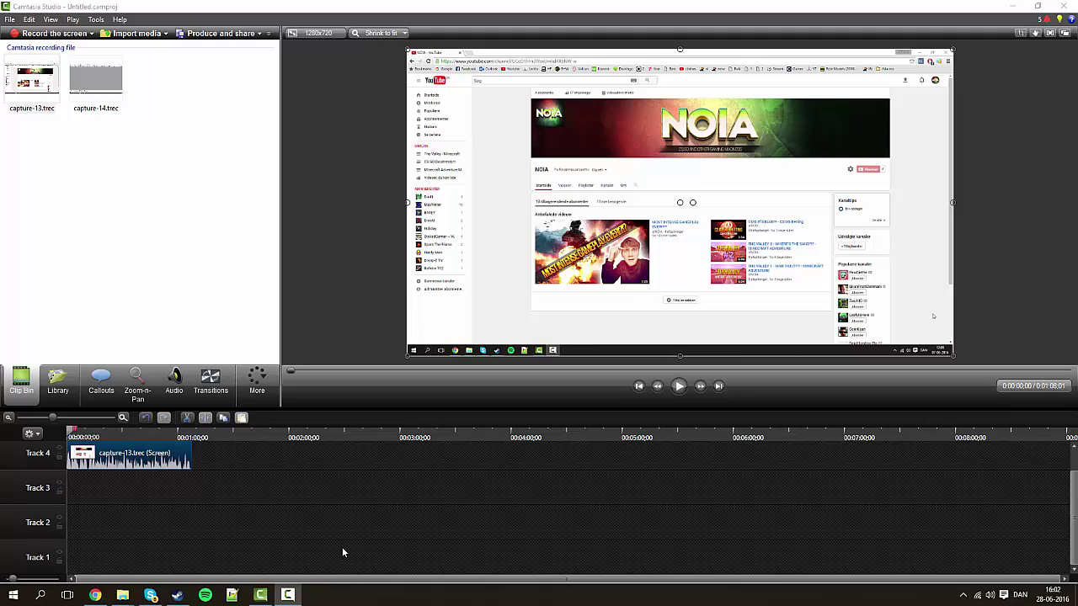
Preview capture-13.trec from near the start, then show its Audio properties with the timeline zoomed to the clip
{"action": "left_click", "coordinate": [134, 458]}
{"action": "left_click", "coordinate": [79, 431]}
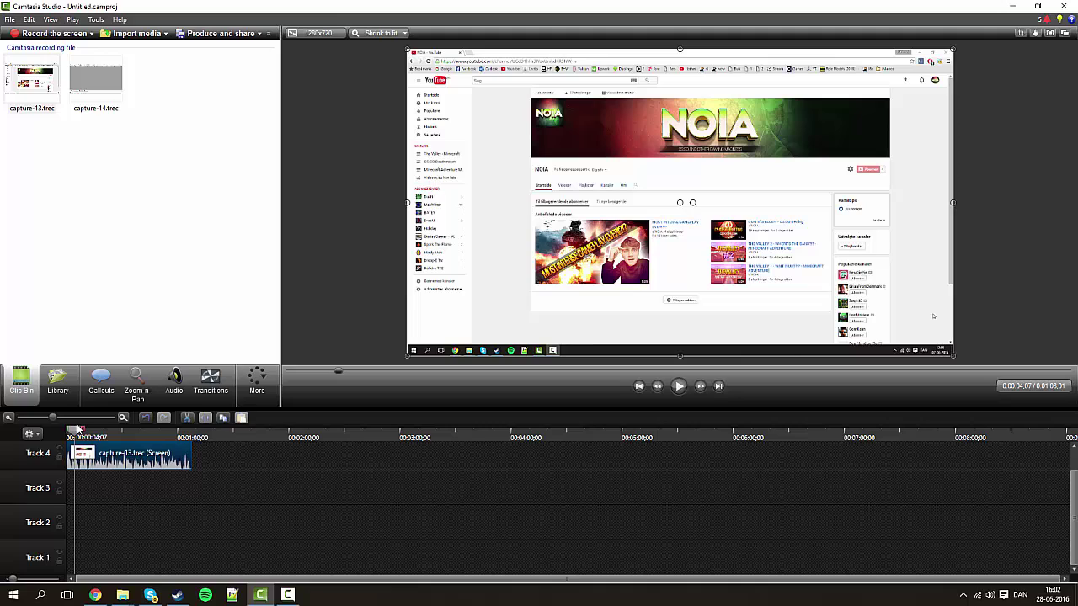
{"action": "left_click", "coordinate": [678, 386]}
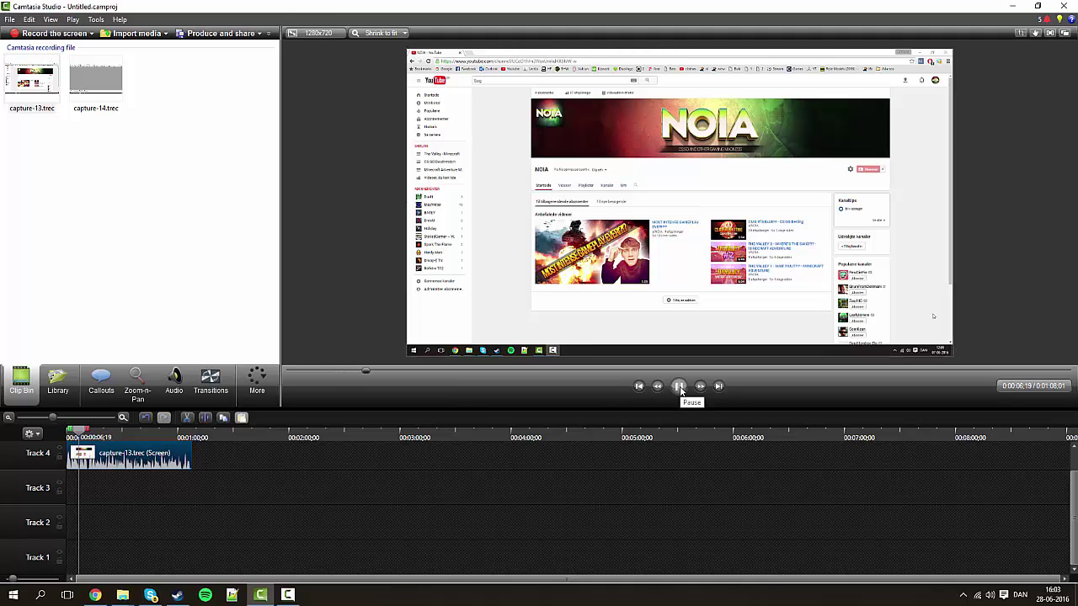
{"action": "left_click", "coordinate": [678, 386]}
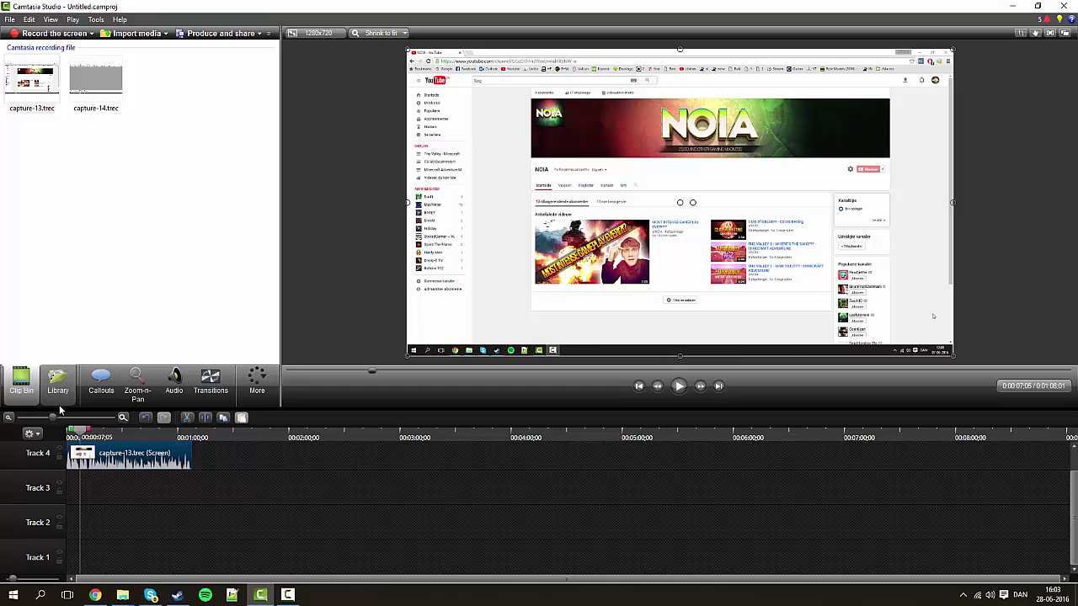
{"action": "left_click", "coordinate": [189, 373]}
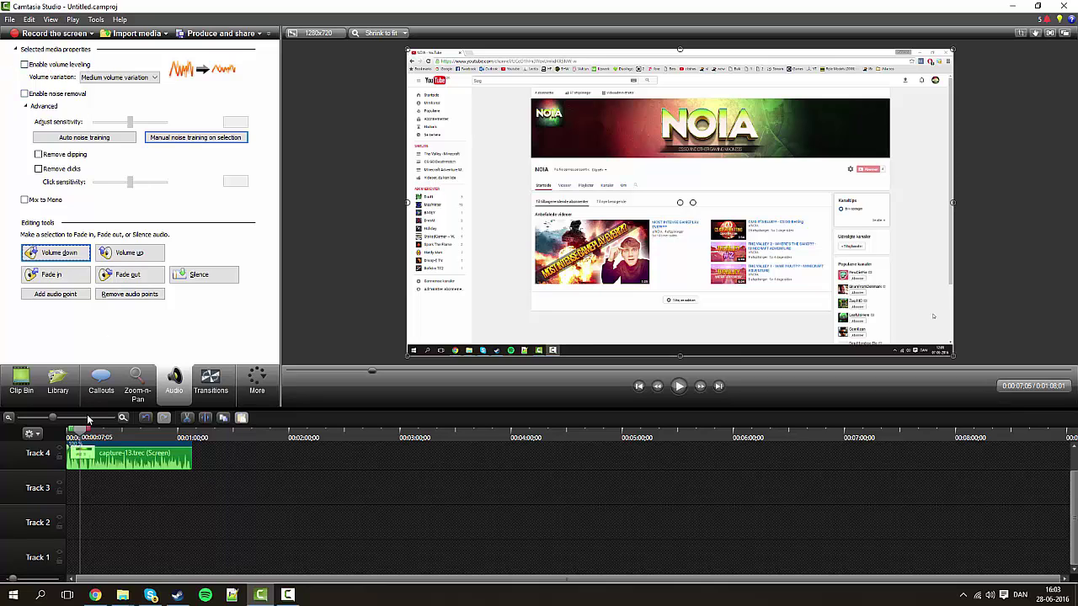
{"action": "left_click_drag", "start_coordinate": [55, 419], "coordinate": [99, 420]}
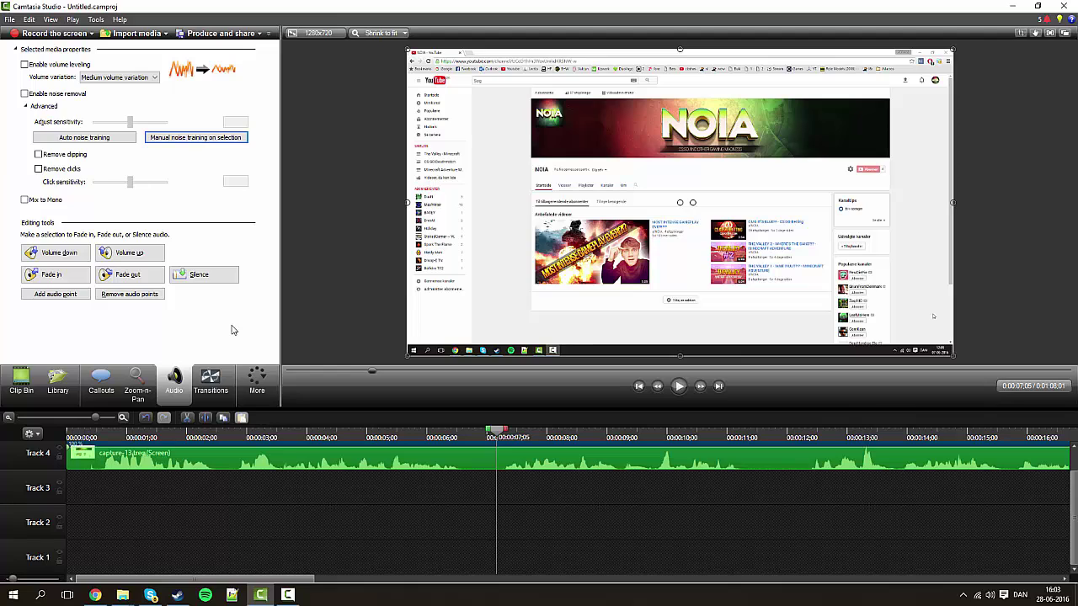
Enable noise removal at sensitivity 50 and preview the clip from about 0:05
{"action": "left_click", "coordinate": [25, 95]}
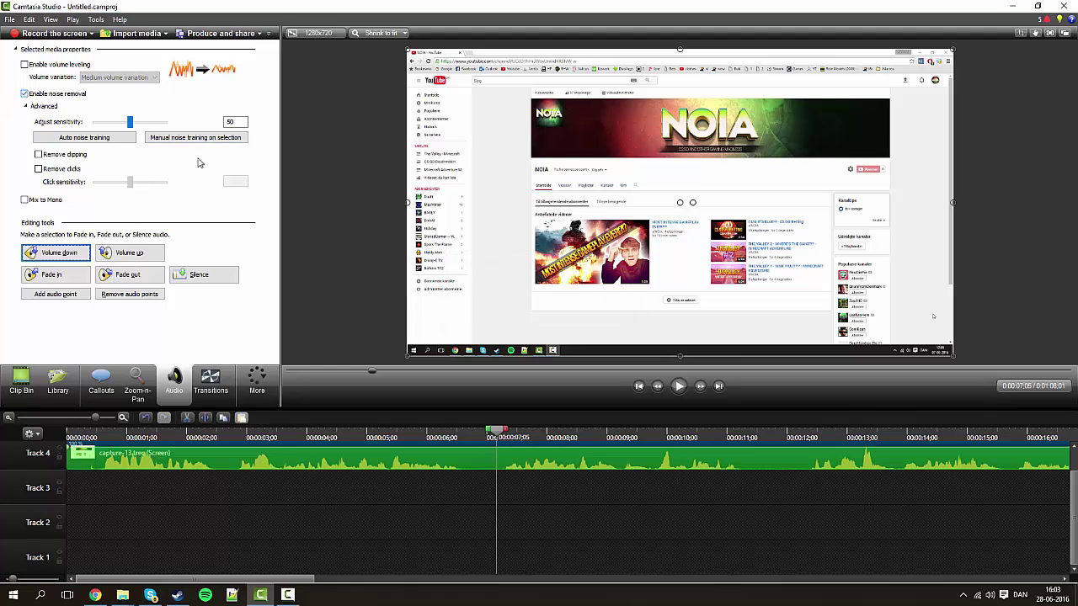
{"action": "left_click_drag", "start_coordinate": [494, 431], "coordinate": [400, 431]}
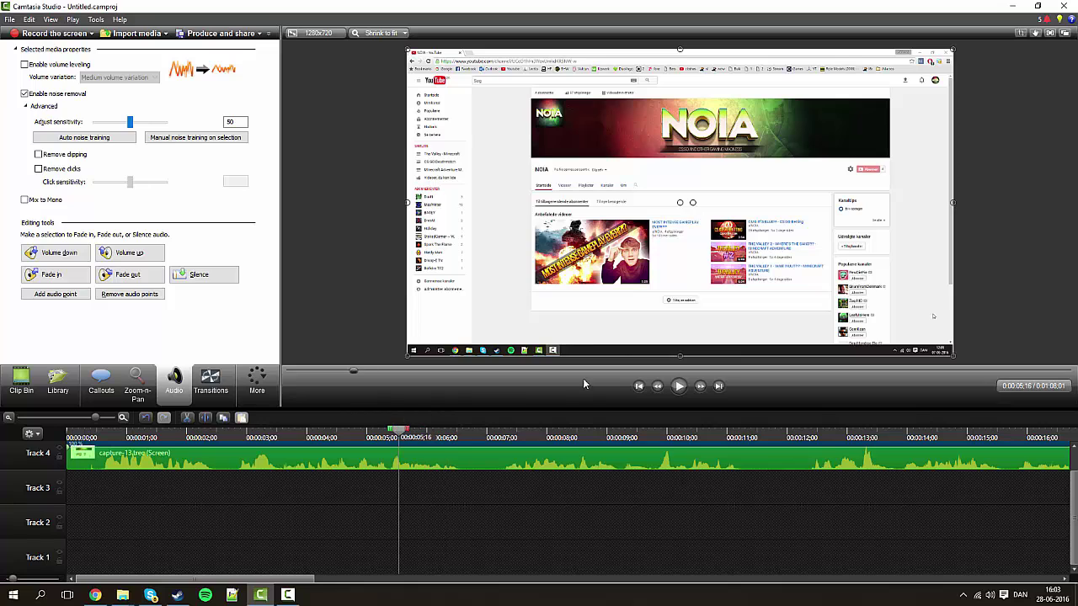
{"action": "left_click", "coordinate": [677, 386]}
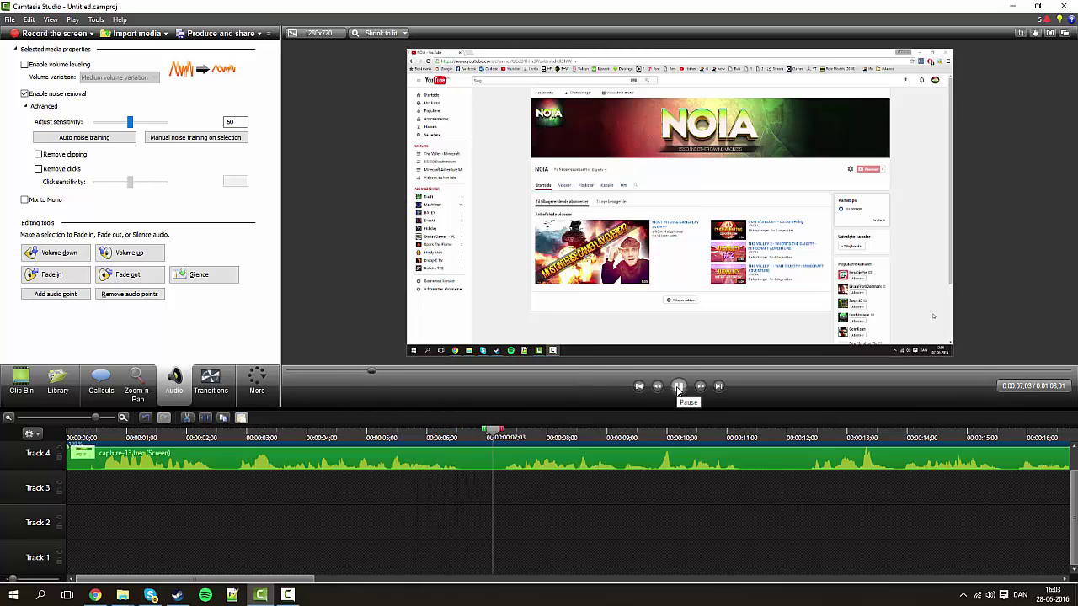
{"action": "left_click", "coordinate": [678, 386]}
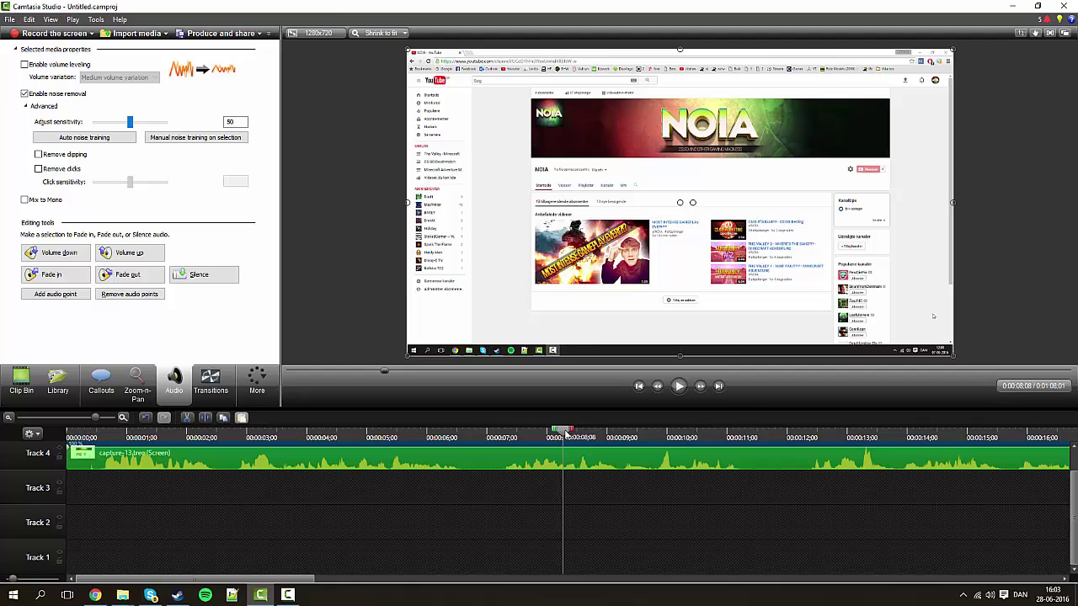
Select a short span of audio starting near 0:11;06 on the timeline
{"action": "left_click_drag", "start_coordinate": [562, 431], "coordinate": [468, 432]}
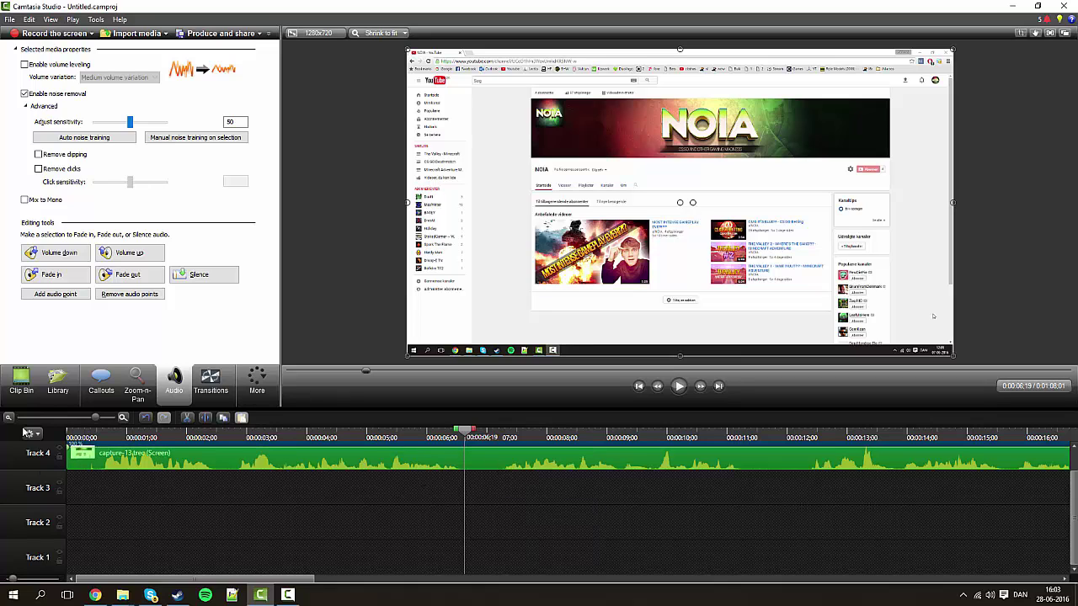
{"action": "left_click_drag", "start_coordinate": [468, 433], "coordinate": [740, 434]}
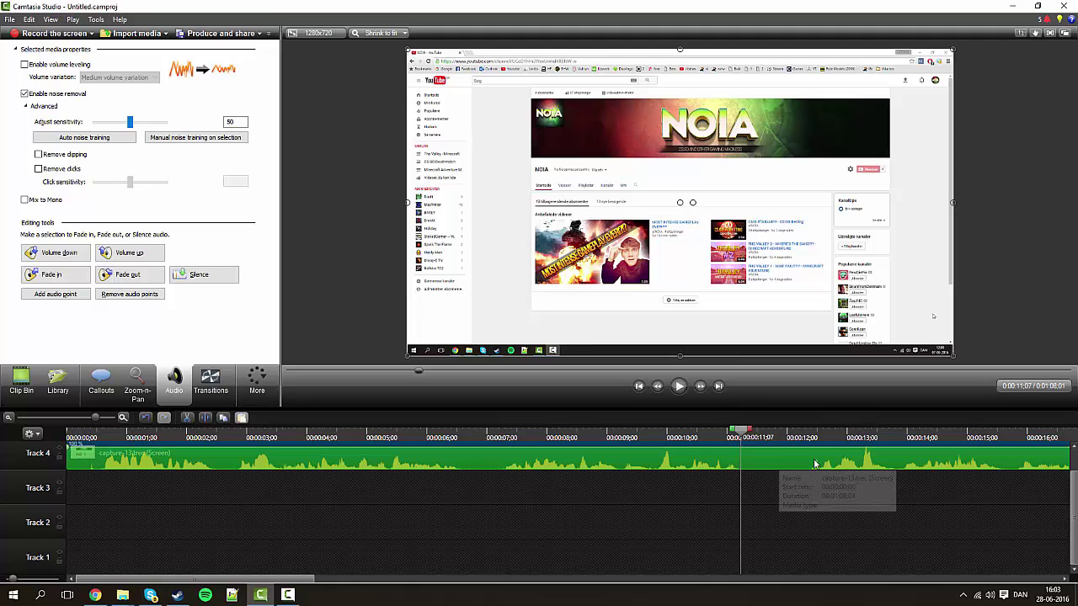
{"action": "mouse_move", "coordinate": [752, 433]}
{"action": "left_mouse_down"}
{"action": "mouse_move", "coordinate": [846, 433]}
{"action": "mouse_move", "coordinate": [745, 434]}
{"action": "left_mouse_up"}
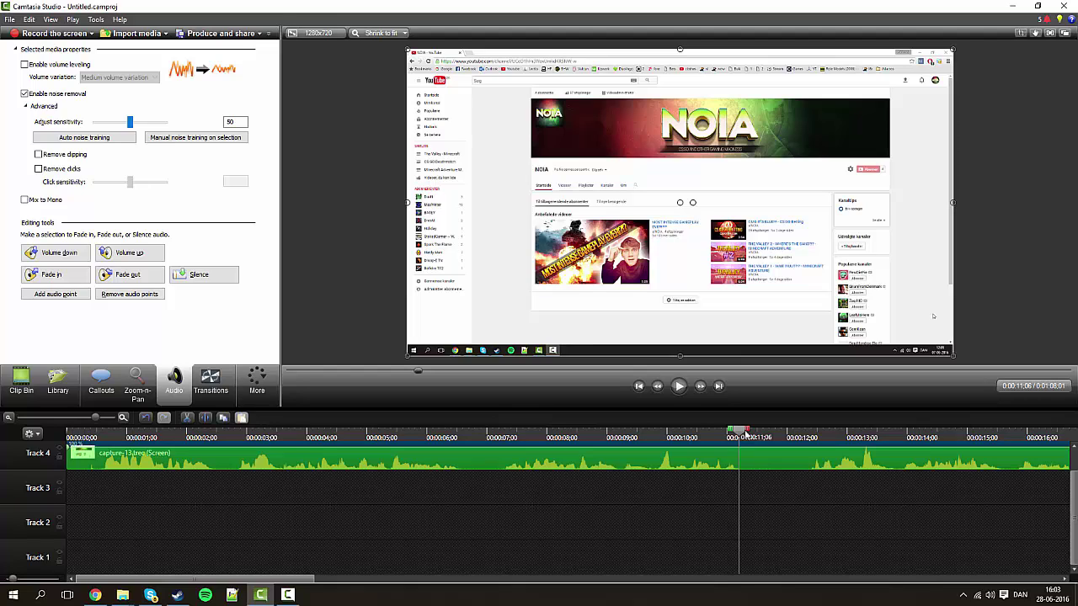
{"action": "left_click_drag", "start_coordinate": [745, 435], "coordinate": [809, 430]}
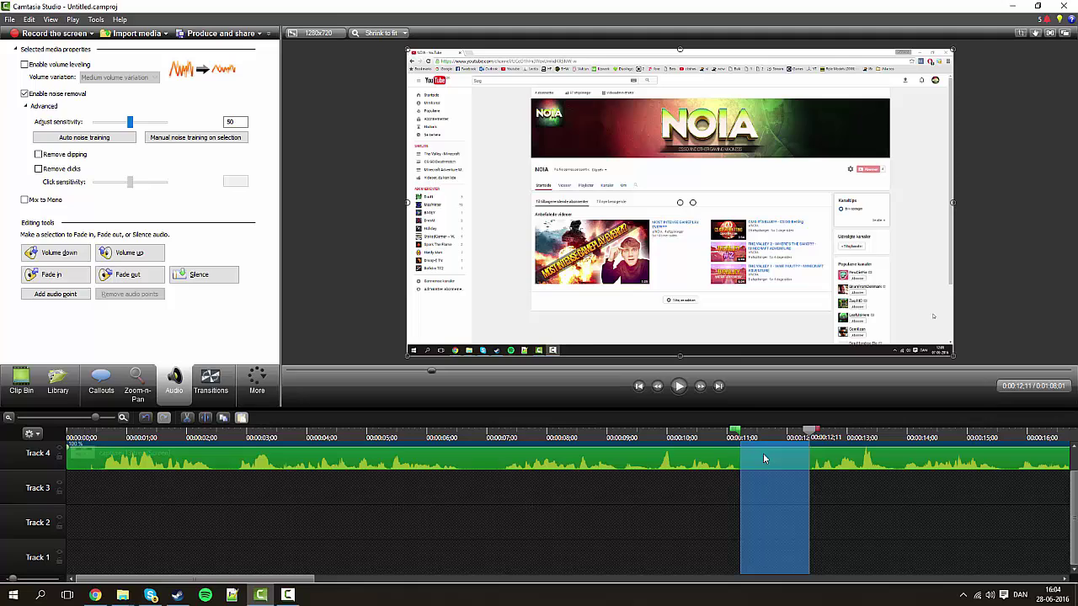
Run manual noise training on the selected audio span near 0:11, then clear the selection
{"action": "left_click", "coordinate": [25, 107]}
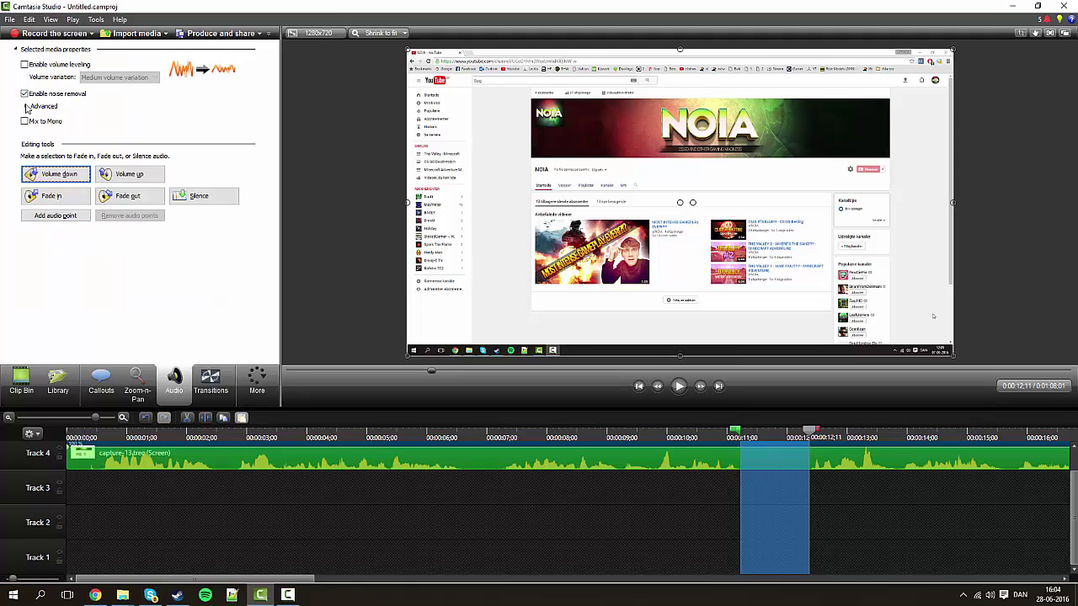
{"action": "left_click", "coordinate": [26, 107]}
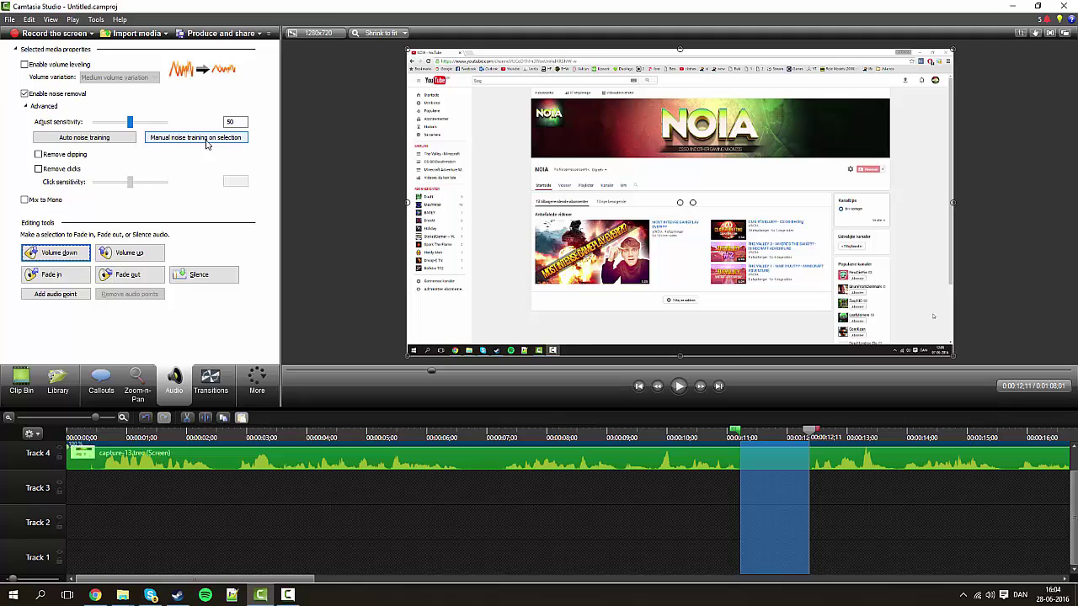
{"action": "left_click", "coordinate": [206, 141]}
{"action": "left_click_drag", "start_coordinate": [818, 431], "coordinate": [687, 431]}
Raise noise removal sensitivity to 100 and replay the clip from about 0:10
{"action": "left_click", "coordinate": [677, 385]}
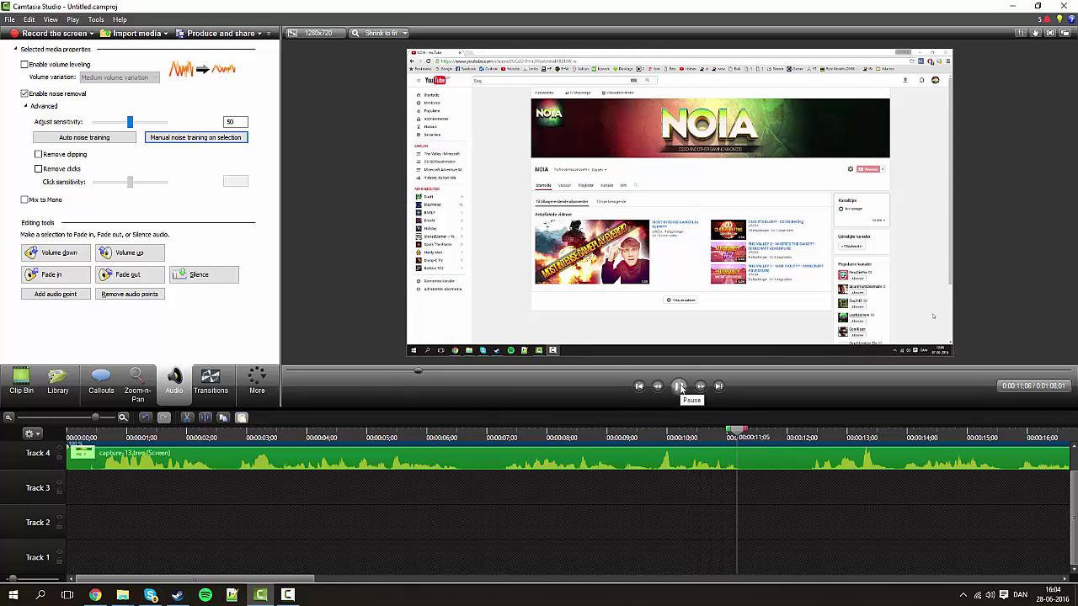
{"action": "left_click", "coordinate": [681, 386]}
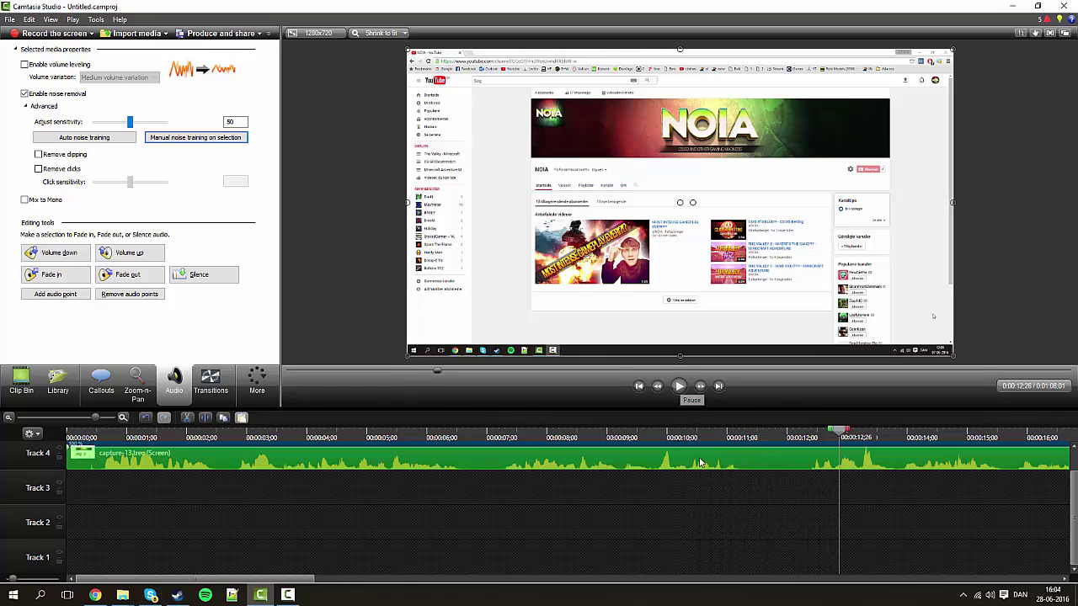
{"action": "left_click_drag", "start_coordinate": [130, 122], "coordinate": [165, 122]}
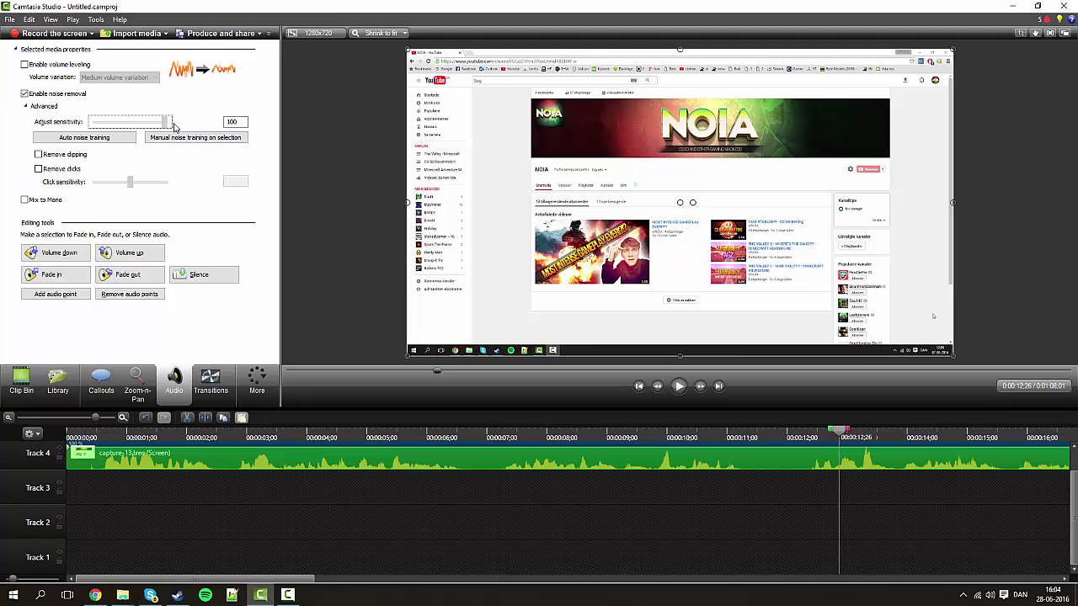
{"action": "left_click_drag", "start_coordinate": [845, 437], "coordinate": [704, 437]}
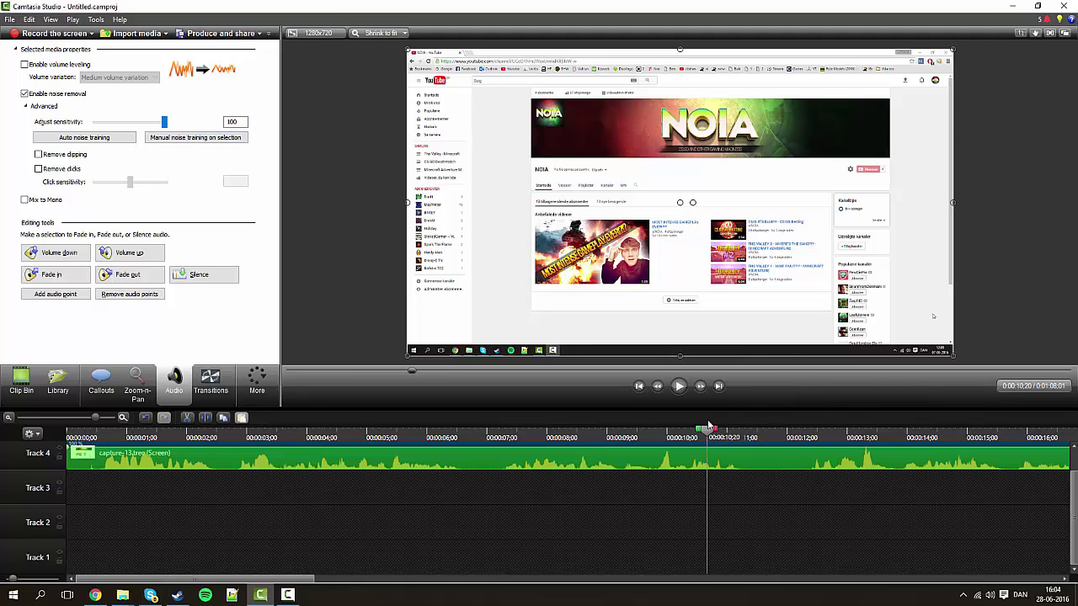
{"action": "left_click", "coordinate": [678, 386]}
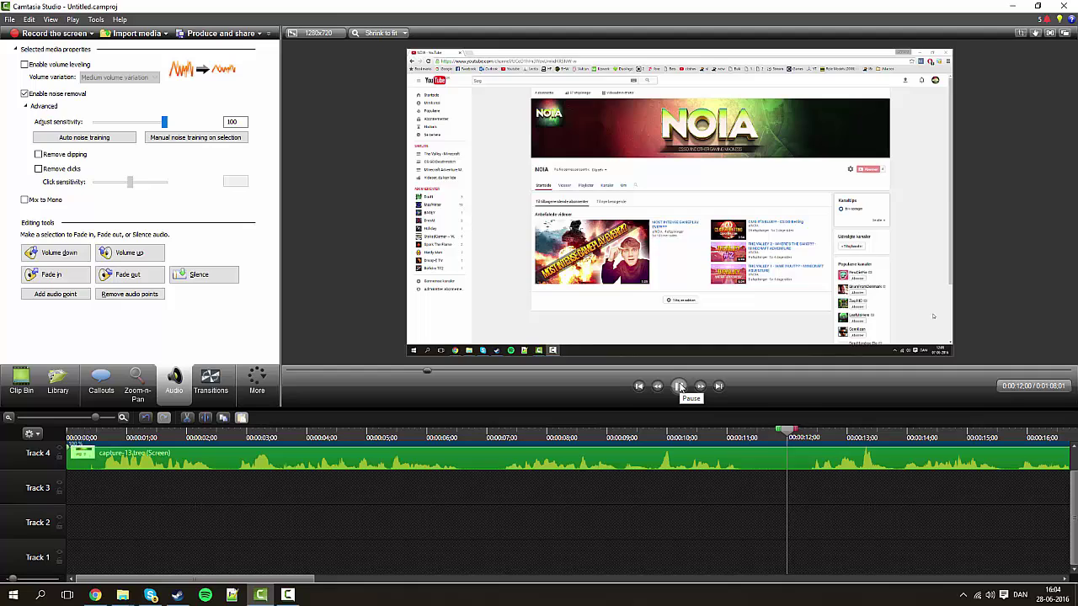
{"action": "left_click", "coordinate": [678, 386]}
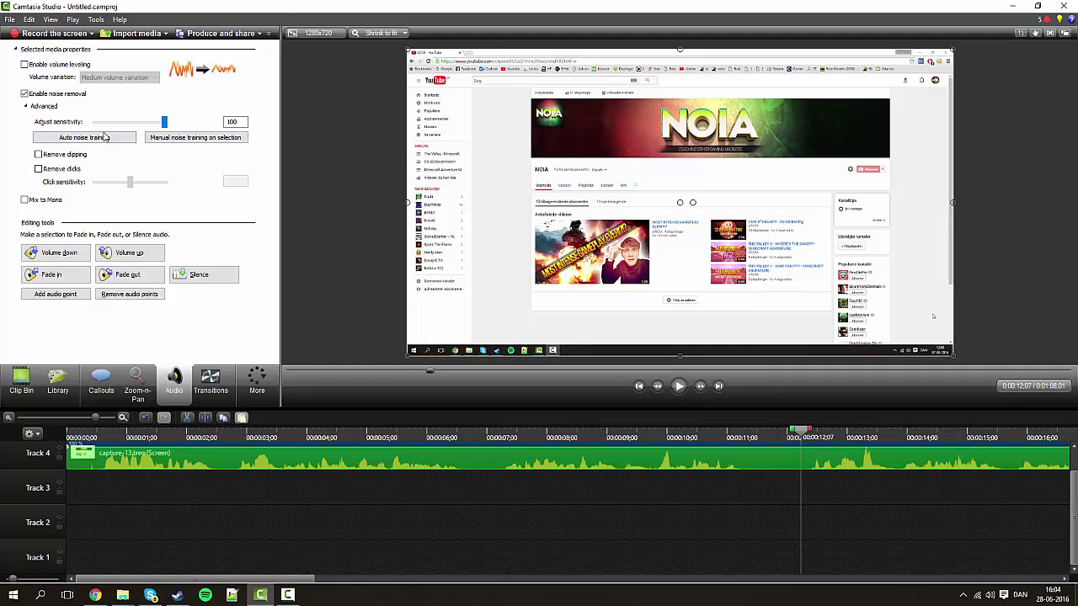
Set noise removal sensitivity to 50 and move the playhead back to about 0:06
{"action": "left_click_drag", "start_coordinate": [158, 124], "coordinate": [129, 125]}
{"action": "left_click", "coordinate": [241, 122]}
{"action": "type", "text": "50"}
{"action": "left_click_drag", "start_coordinate": [805, 430], "coordinate": [598, 430]}
{"action": "left_click_drag", "start_coordinate": [505, 430], "coordinate": [439, 431]}
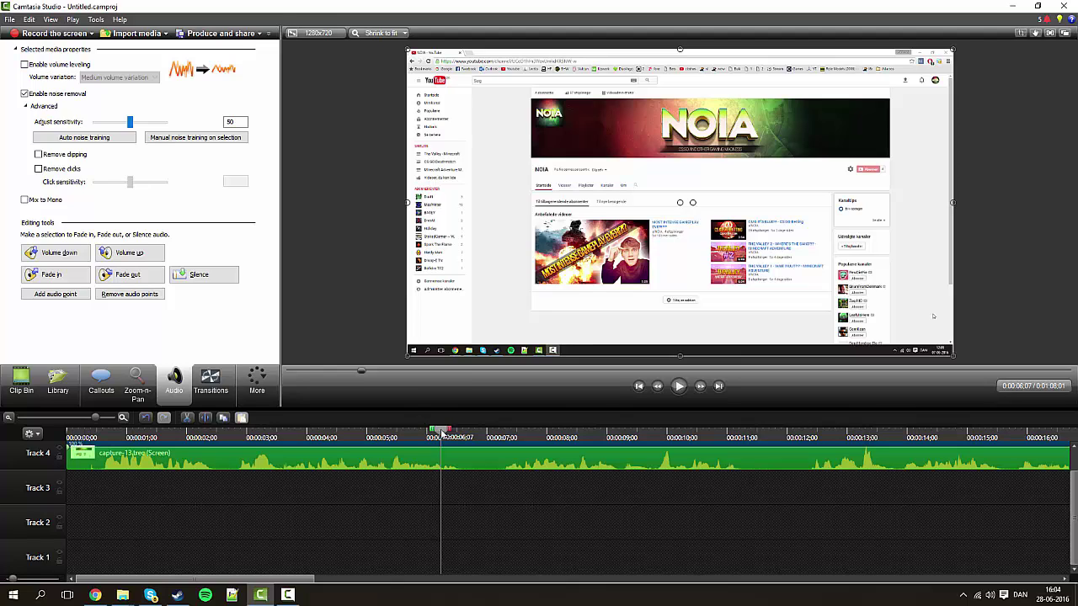
{"action": "left_click_drag", "start_coordinate": [440, 432], "coordinate": [237, 418]}
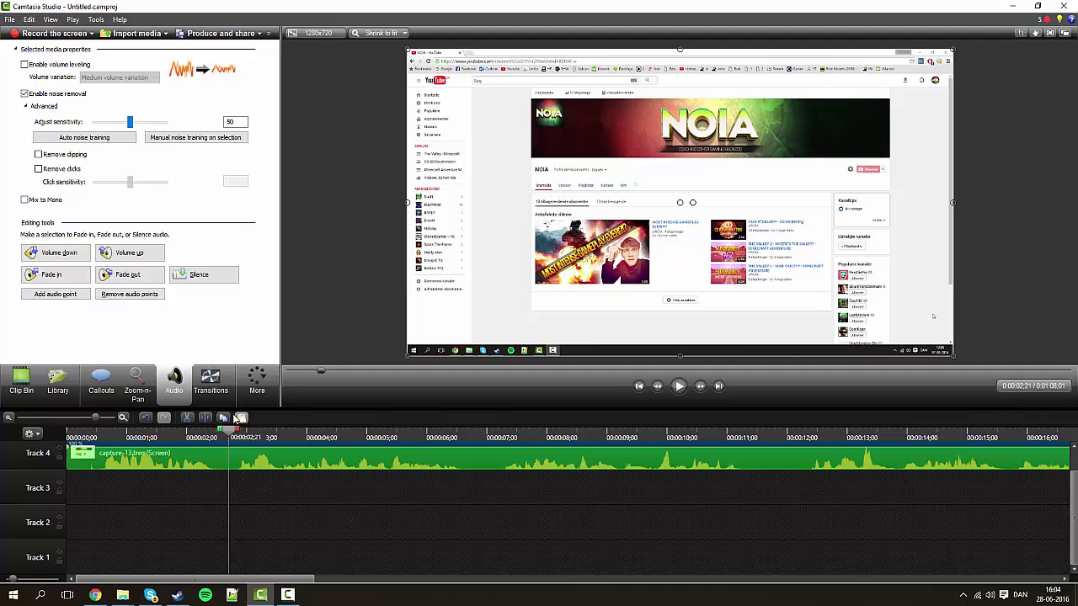
Toggle volume leveling to compare the waveform, leaving it enabled at Medium variation
{"action": "left_click", "coordinate": [25, 65]}
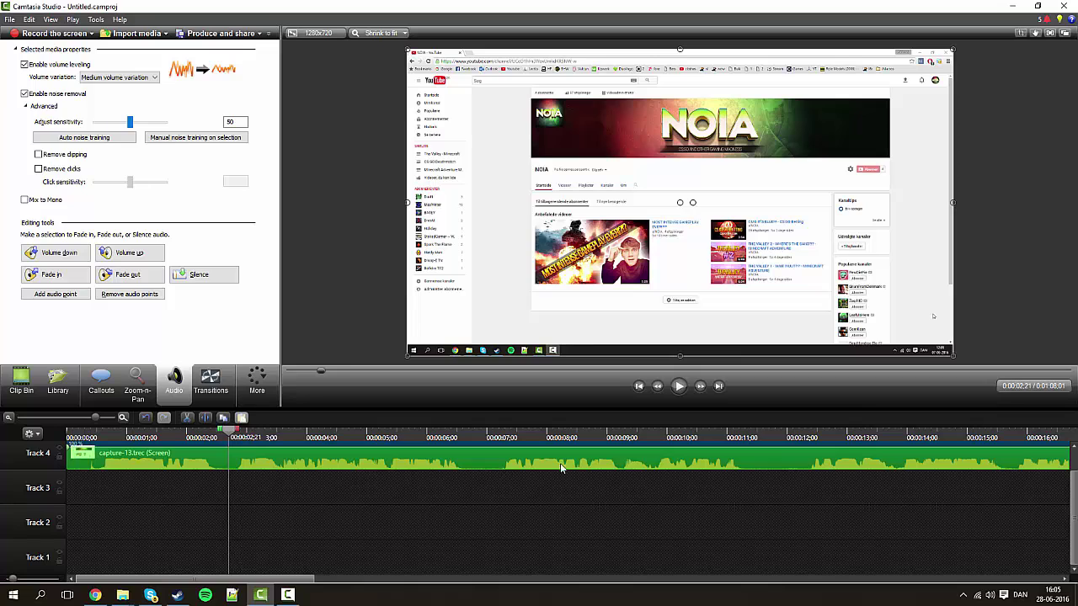
{"action": "left_click", "coordinate": [24, 65]}
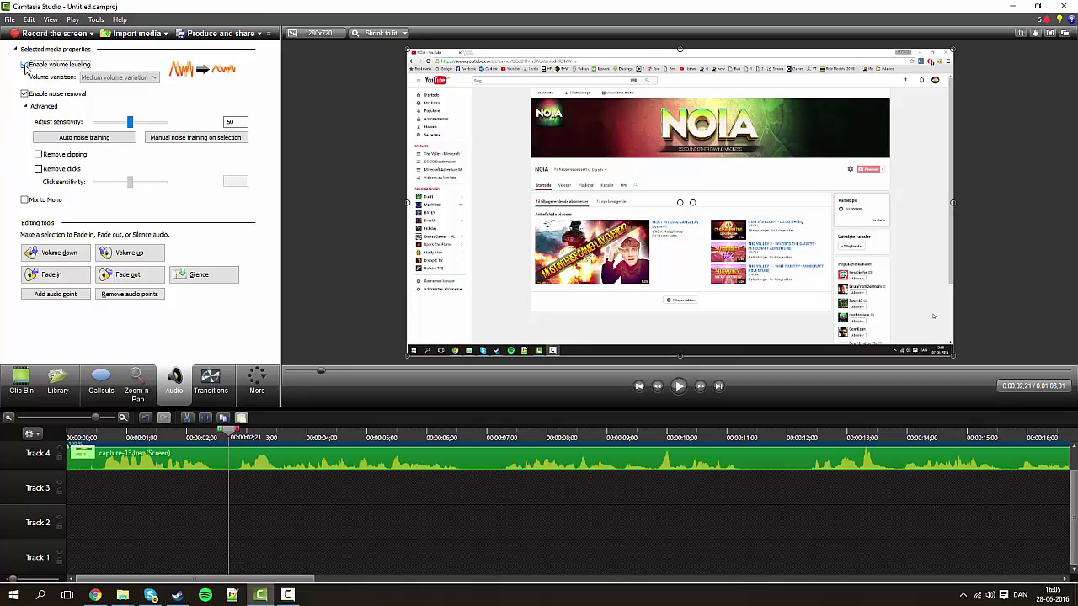
{"action": "left_click", "coordinate": [24, 65]}
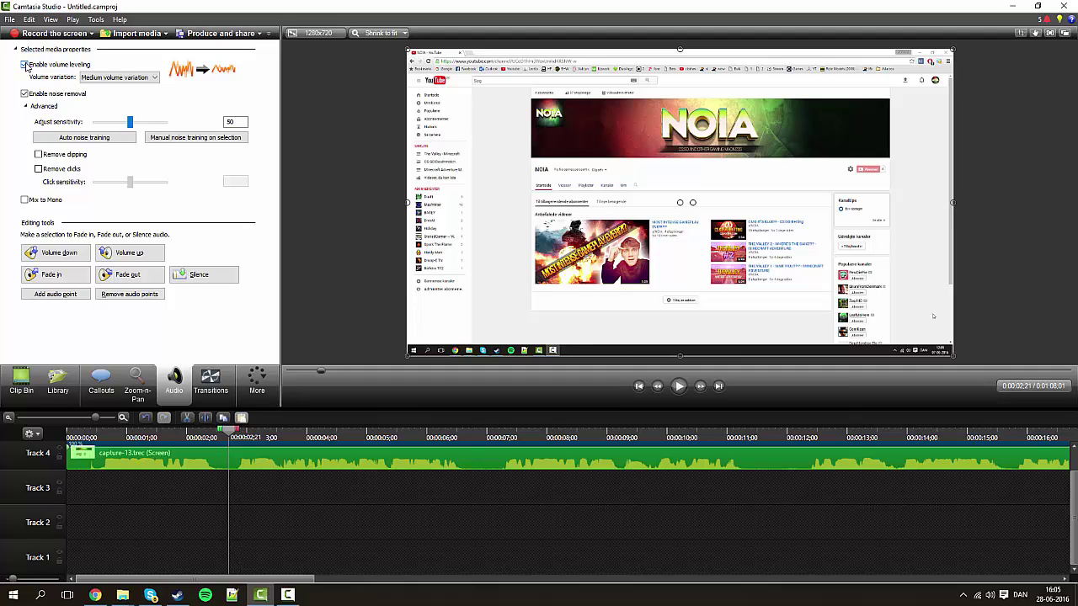
{"action": "left_click", "coordinate": [24, 65]}
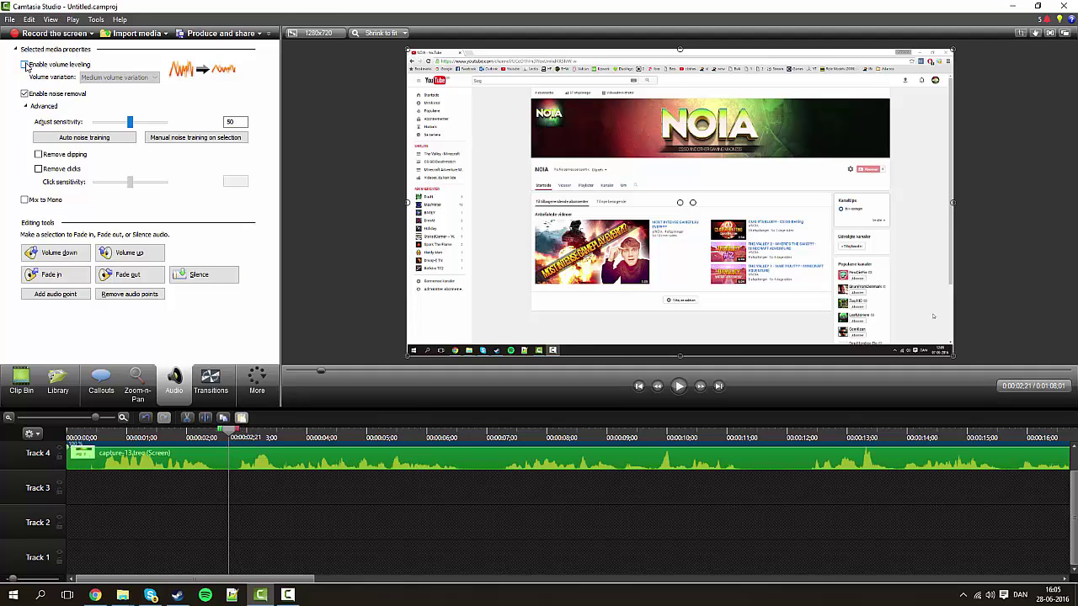
{"action": "left_click", "coordinate": [24, 65]}
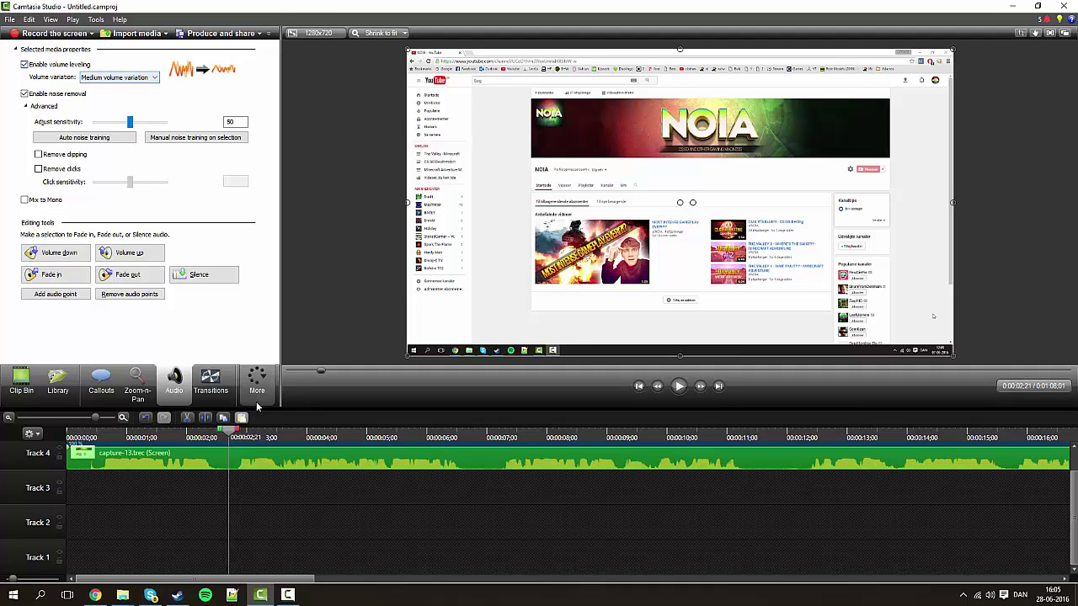
{"action": "left_click_drag", "start_coordinate": [234, 431], "coordinate": [479, 431]}
{"action": "left_click", "coordinate": [639, 433]}
{"action": "left_click", "coordinate": [244, 433]}
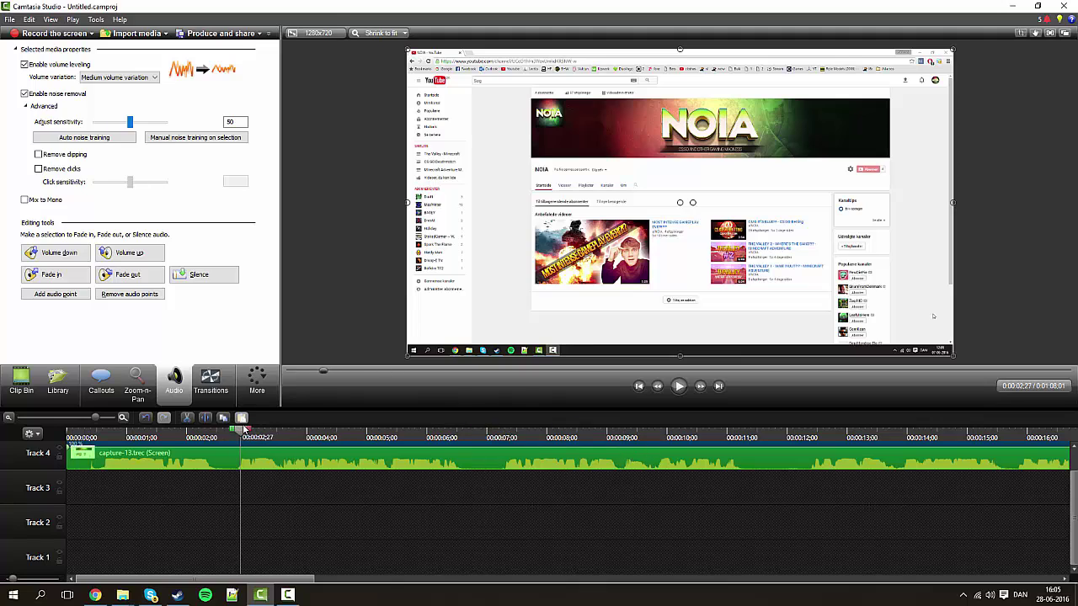
{"action": "left_click", "coordinate": [147, 78]}
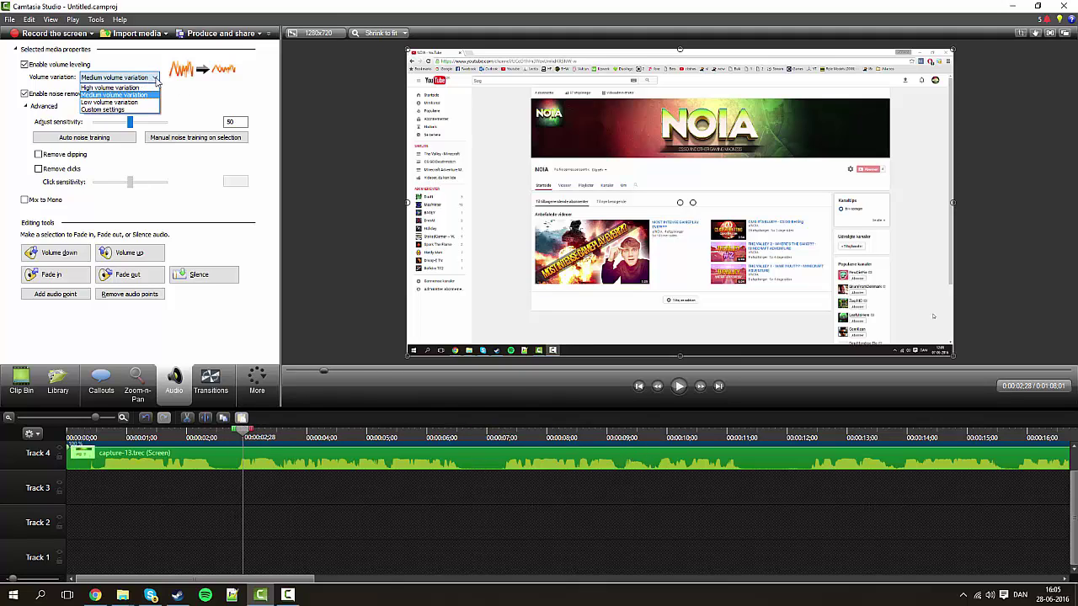
{"action": "left_click", "coordinate": [142, 88]}
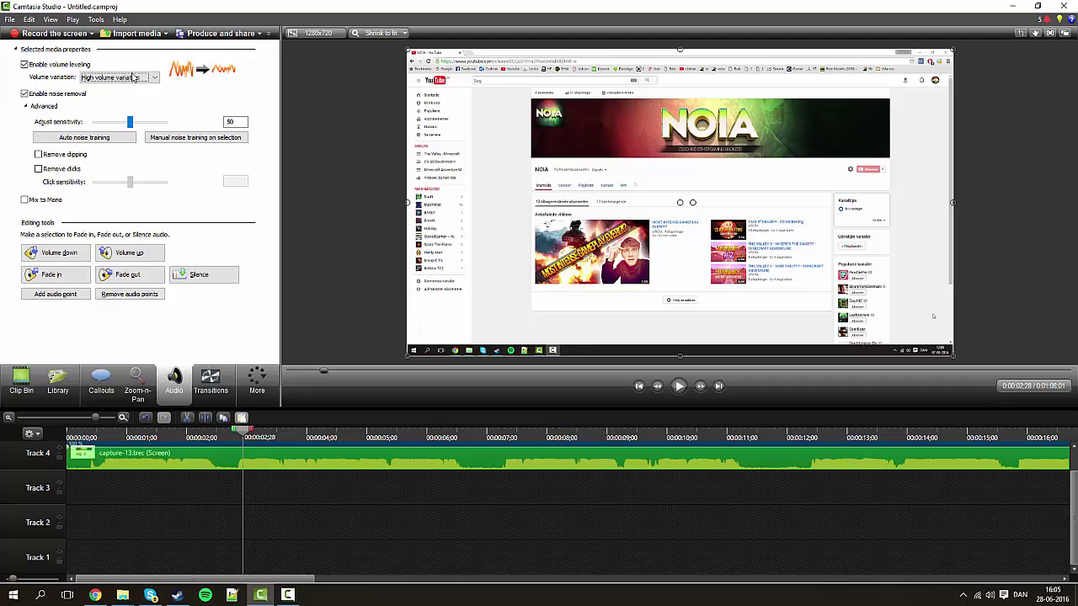
{"action": "left_click", "coordinate": [141, 77]}
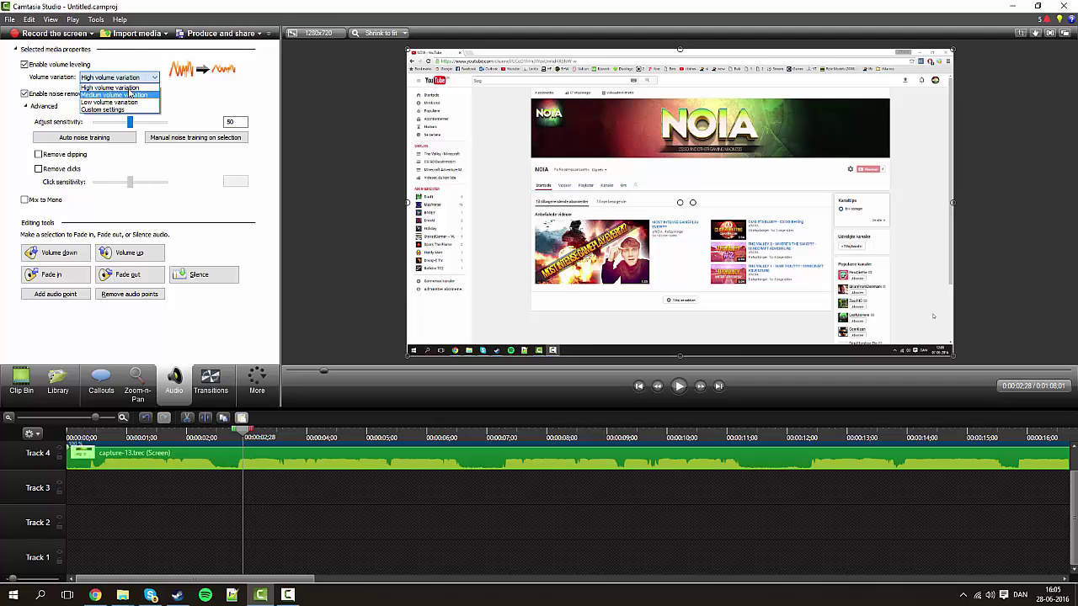
{"action": "left_click", "coordinate": [110, 88]}
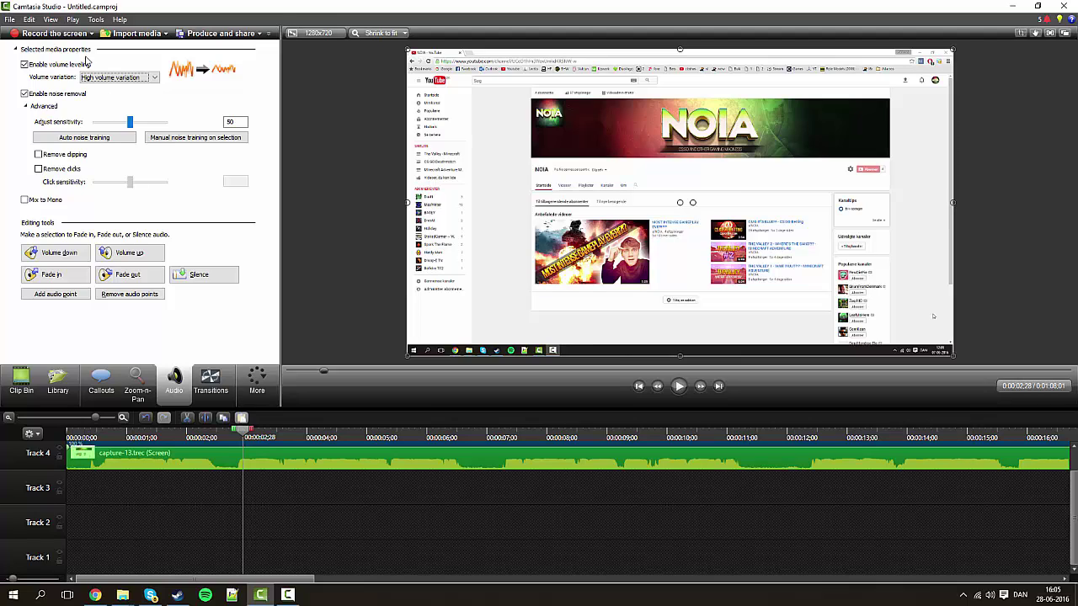
{"action": "left_click", "coordinate": [140, 80]}
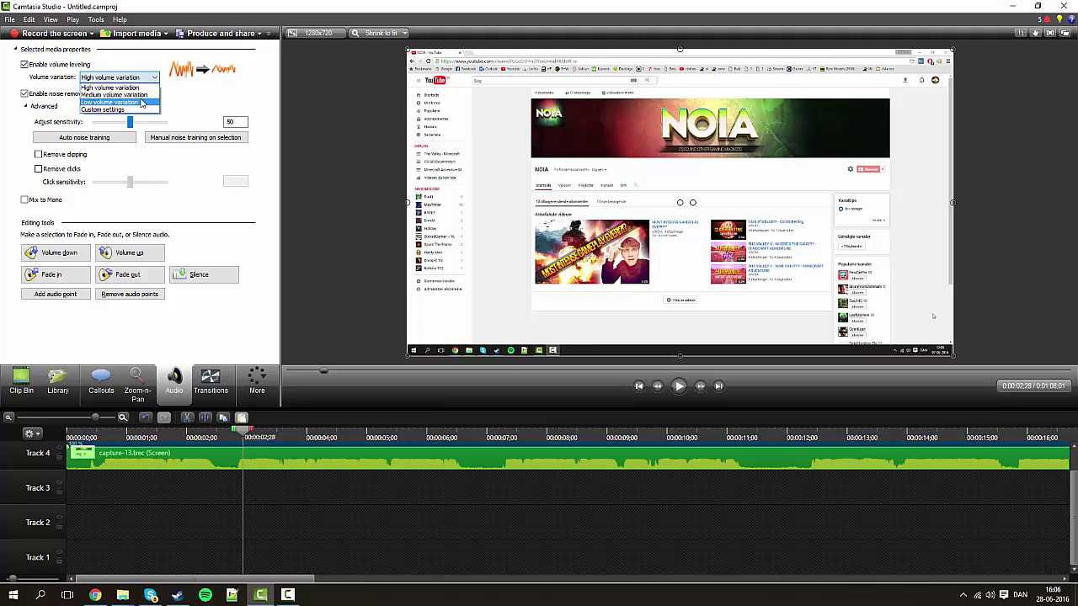
{"action": "left_click", "coordinate": [143, 99]}
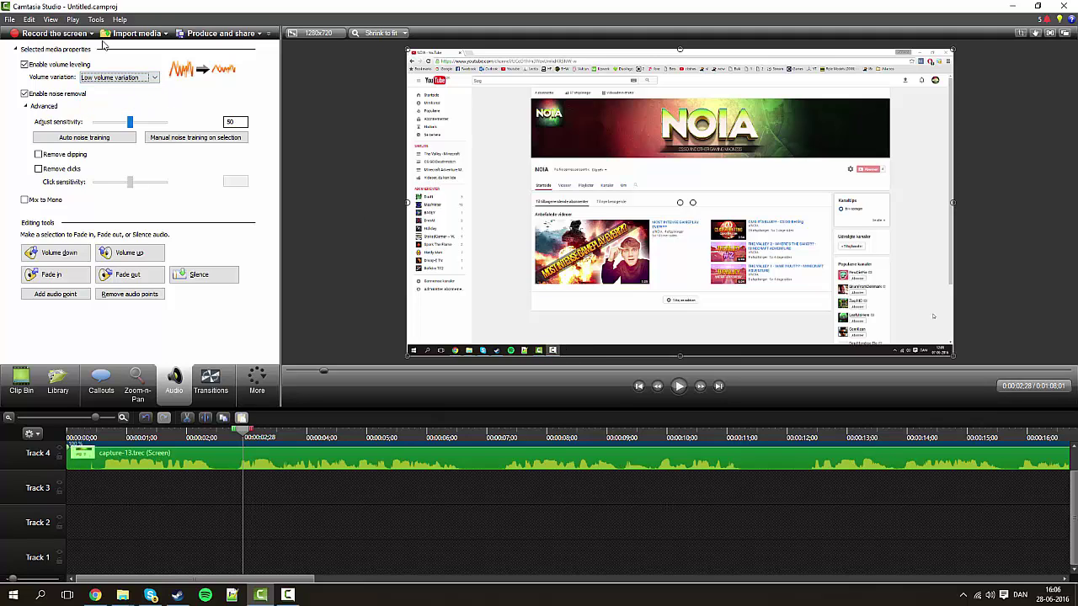
{"action": "left_click", "coordinate": [114, 77]}
{"action": "left_click", "coordinate": [112, 95]}
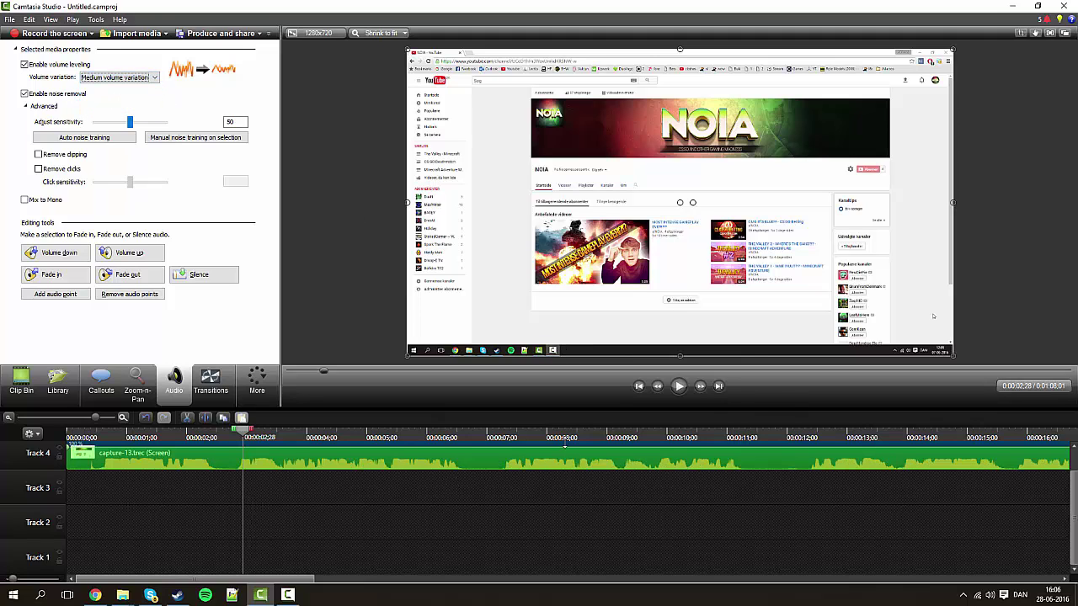
Preview the leveled audio, then turn volume leveling off
{"action": "left_click", "coordinate": [679, 387]}
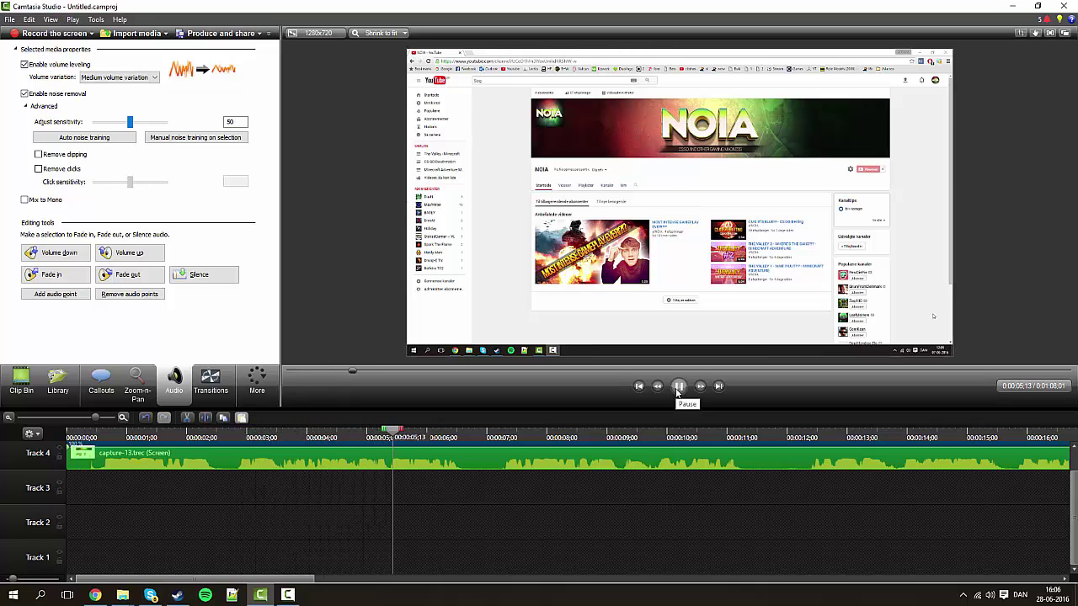
{"action": "left_click", "coordinate": [678, 386]}
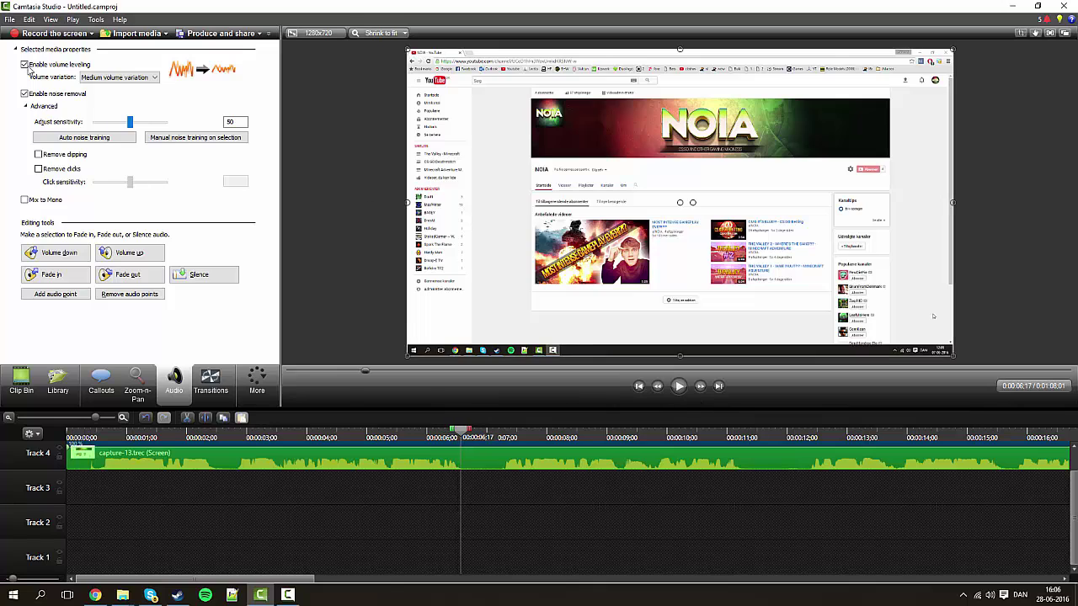
{"action": "left_click", "coordinate": [25, 64]}
Replay the clip from about 0:02 without volume leveling
{"action": "left_click", "coordinate": [239, 438]}
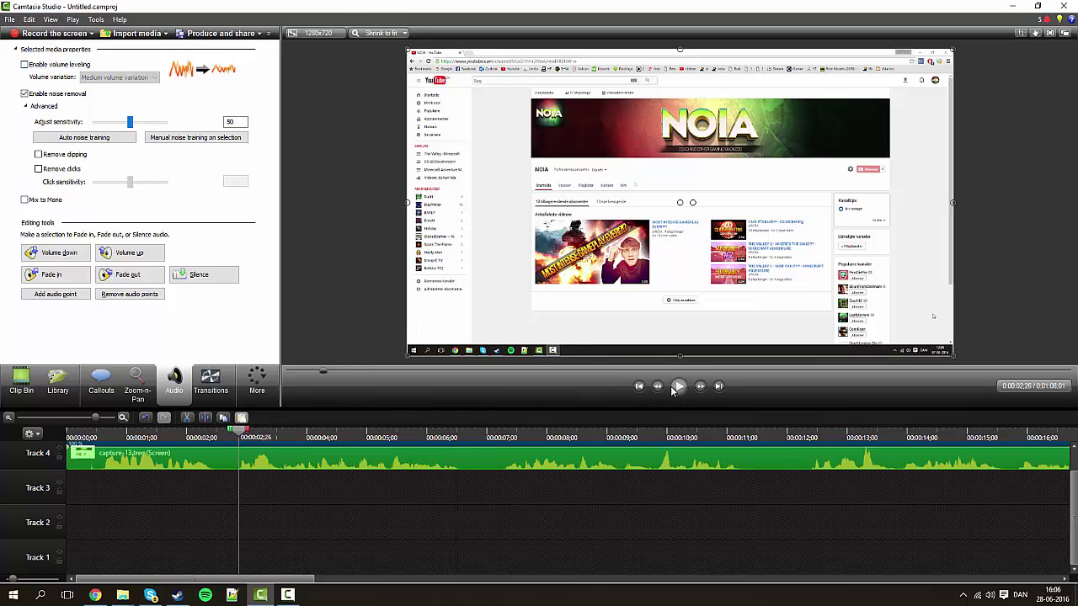
{"action": "left_click", "coordinate": [677, 386]}
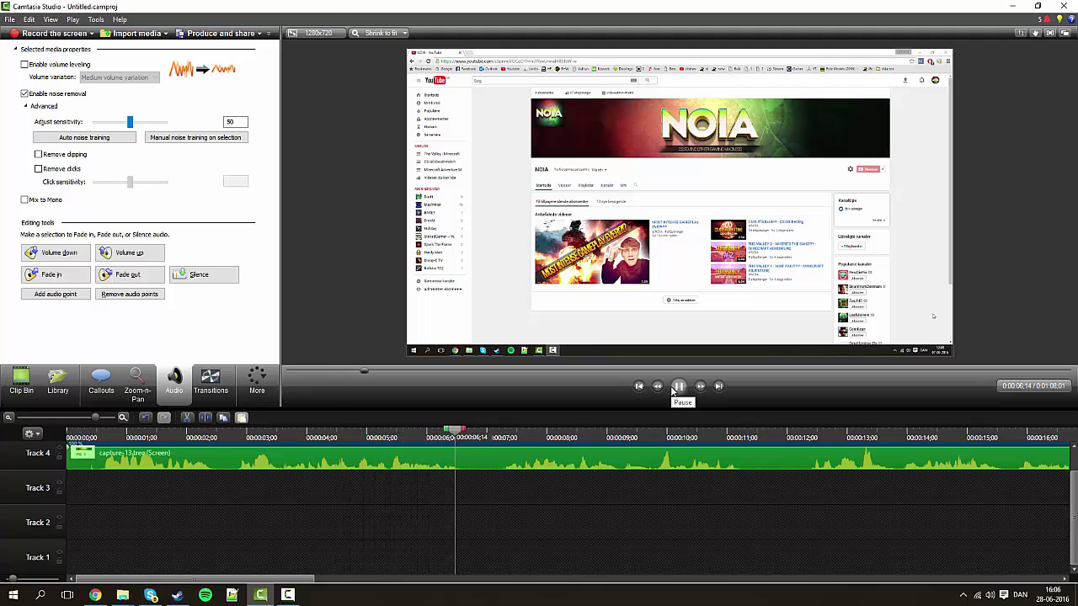
{"action": "left_click", "coordinate": [672, 391]}
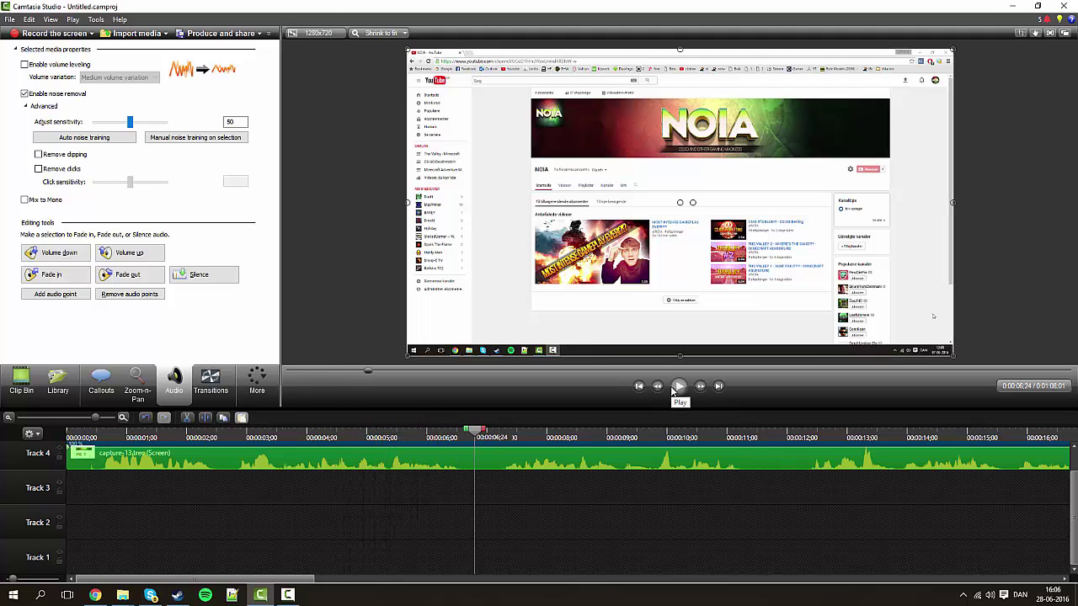